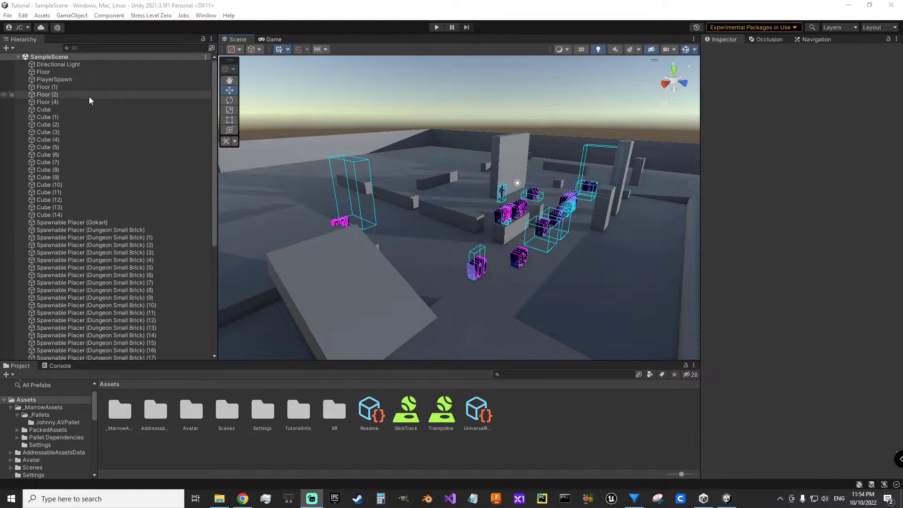
Step: Select the Directional Light to inspect its Mixed mode and Hard Shadows at strength 1
left_click(55, 64)
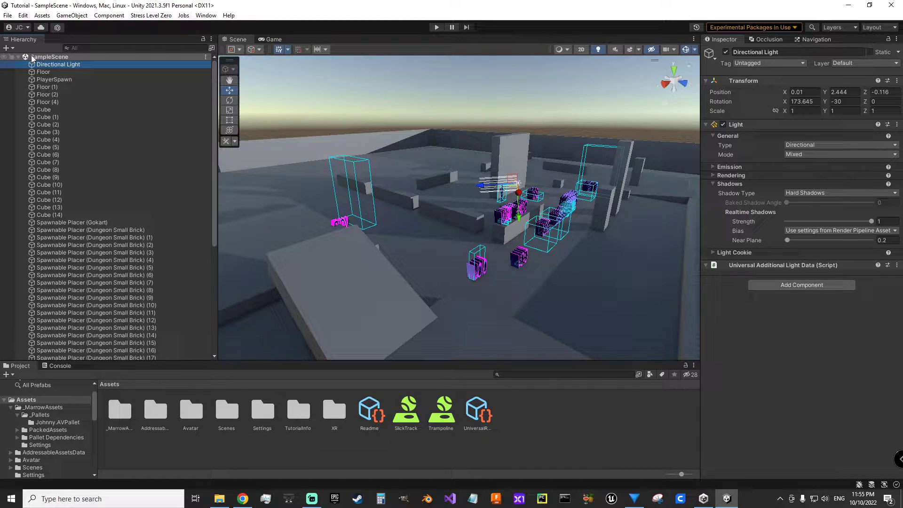
Step: Browse the Hierarchy create list, then close it without adding anything
left_click(11, 48)
mouse_move(111, 101)
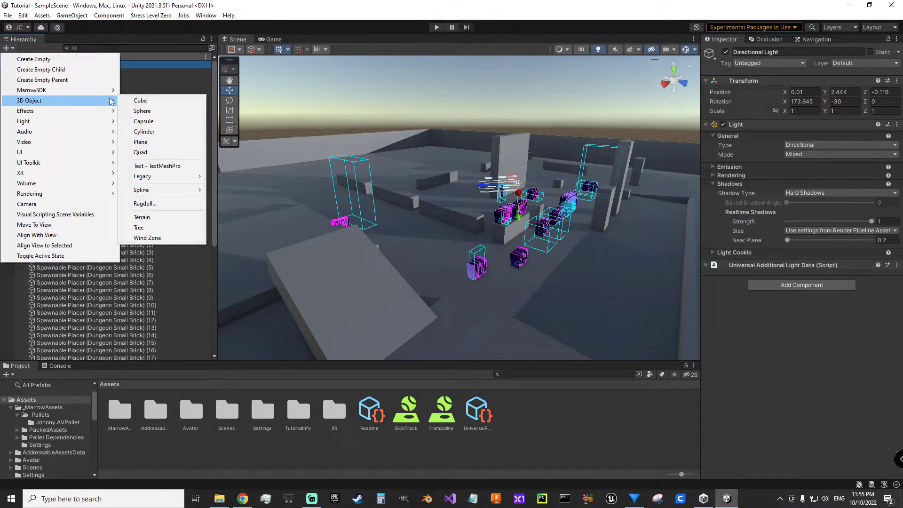
left_click(11, 48)
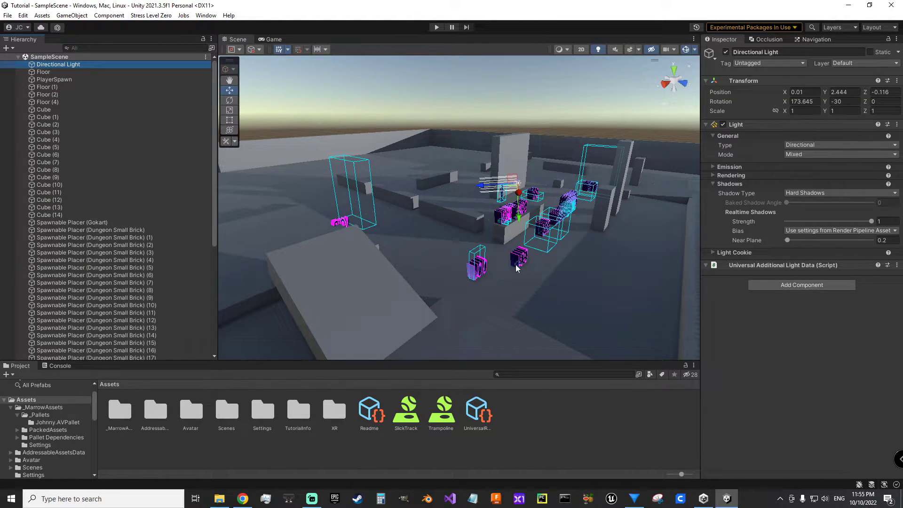
Step: Inspect the long bar Cube (8), then select PlayerSpawn to show its Player Marker settings
left_click(449, 226)
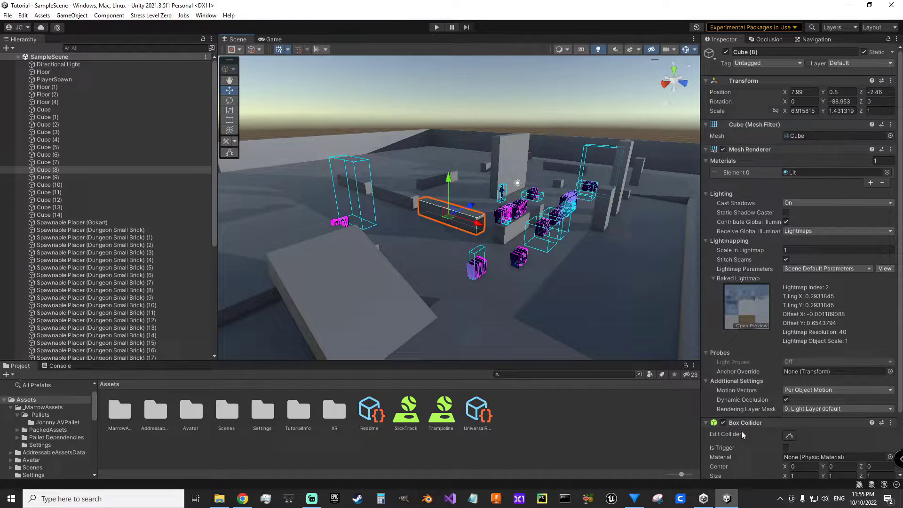
scroll(741, 431, "down", 1)
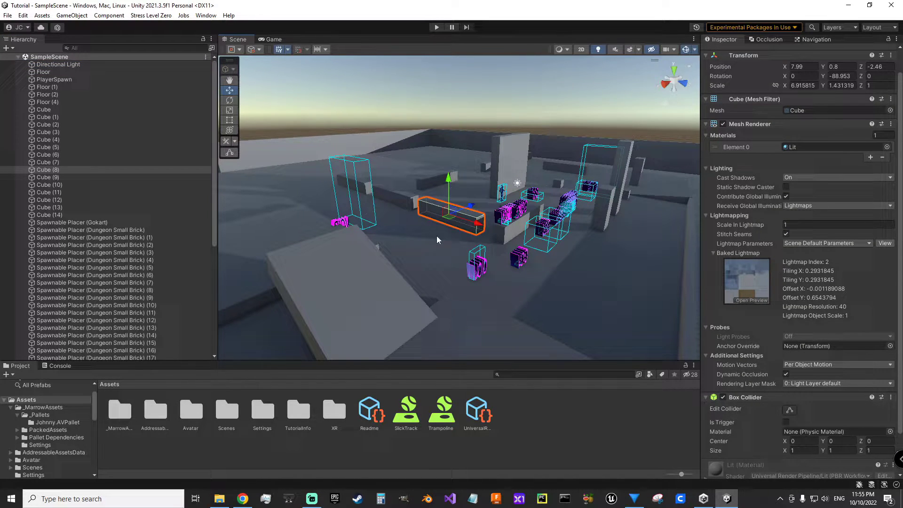
left_click(434, 211)
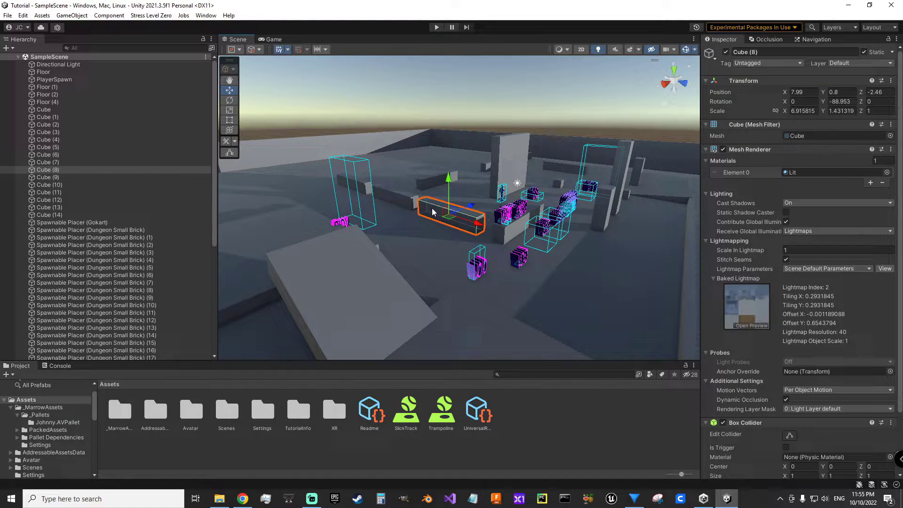
left_click(478, 115)
left_click(503, 194)
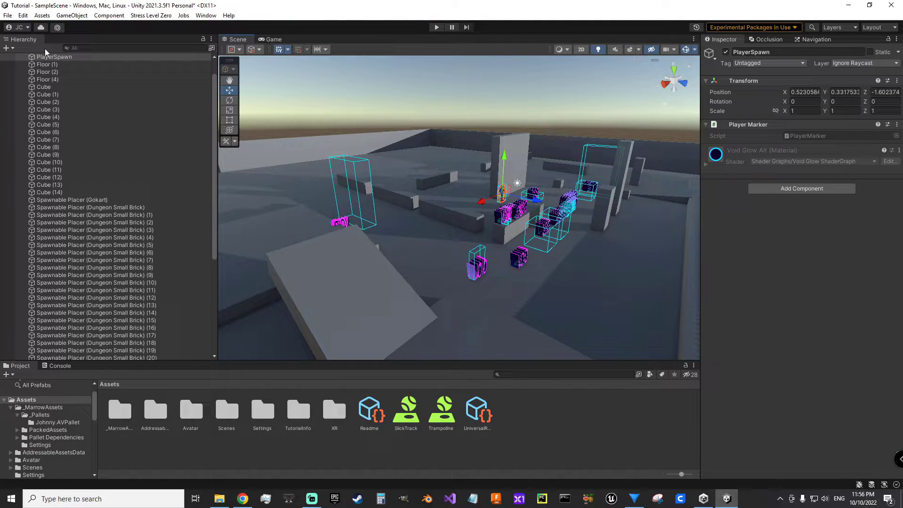
Step: Create an empty GameObject with a Player Marker component, then select the long bar Cube (8)
left_click(14, 49)
left_click(21, 58)
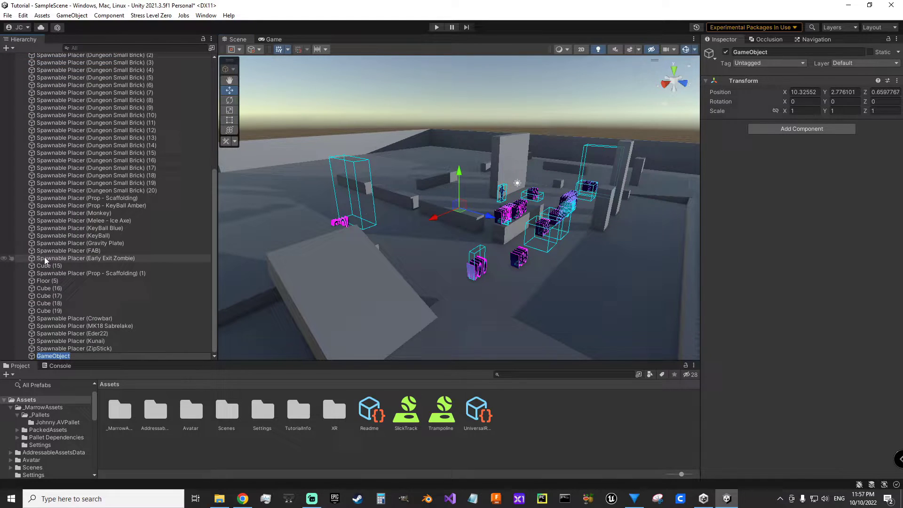
left_click(797, 130)
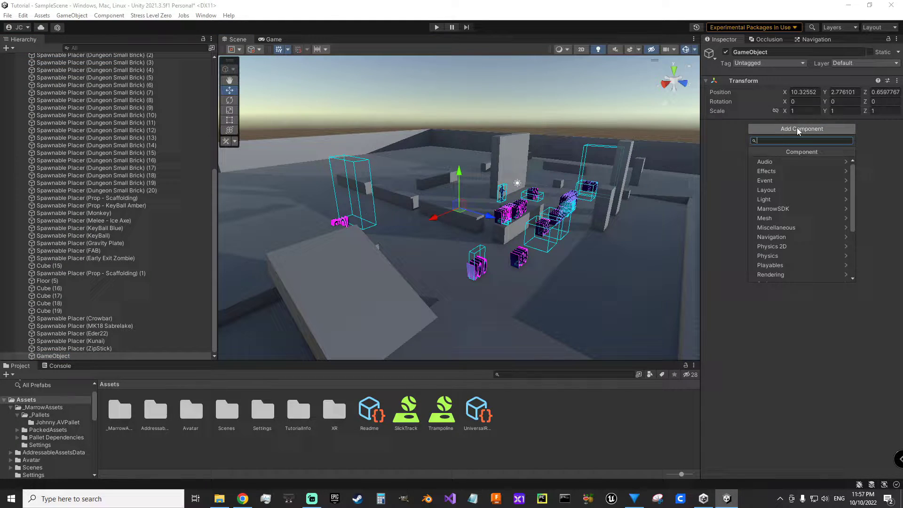
type("player")
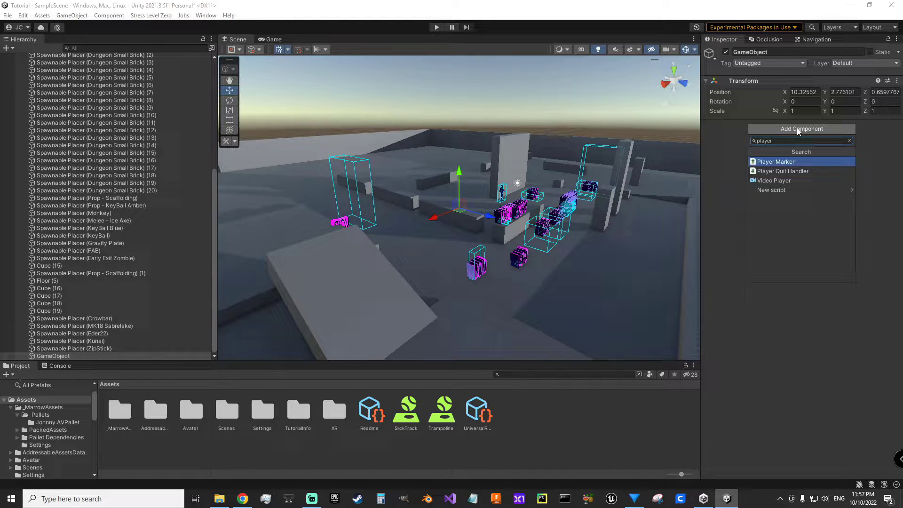
left_click(774, 162)
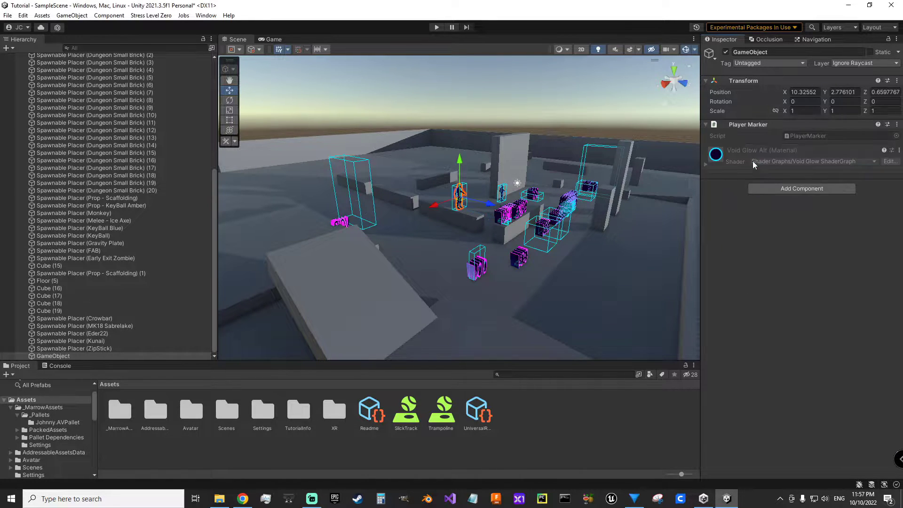
left_click(437, 211)
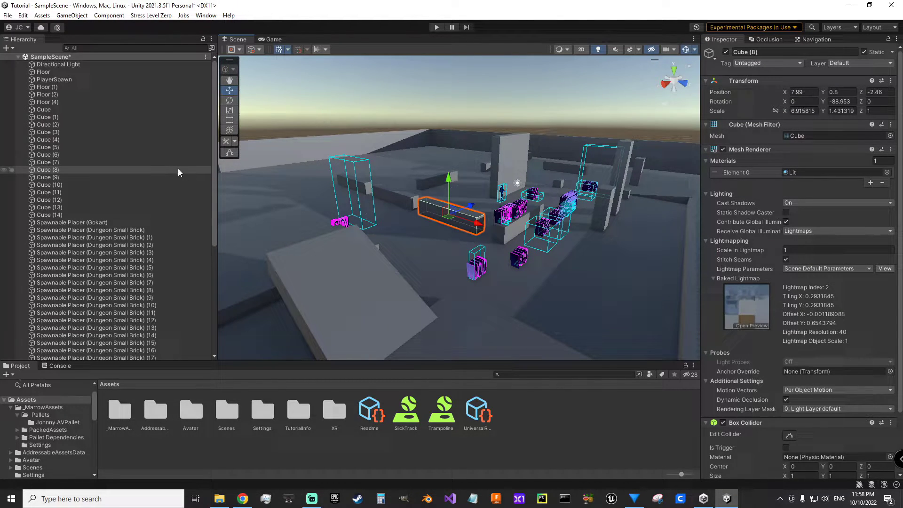
left_click(33, 72)
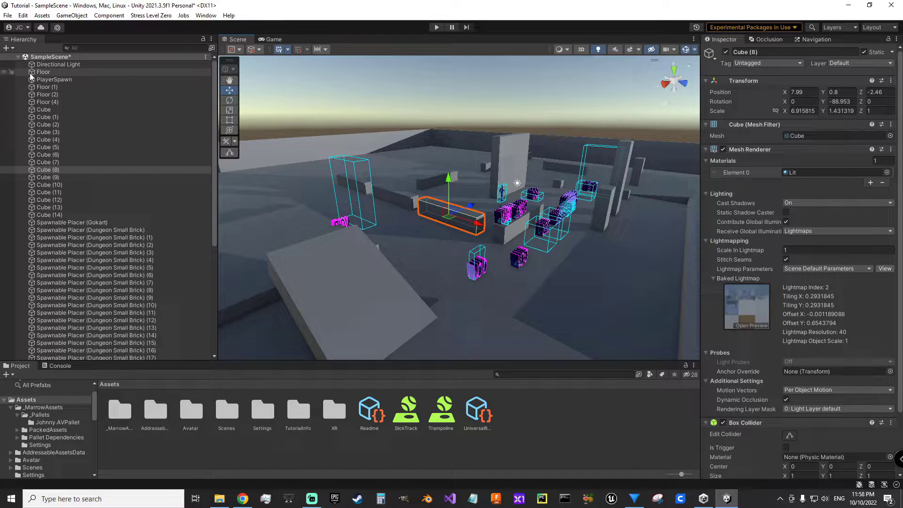
key("shift+Down")
key("shift+Down")
key("shift+Down")
key("shift+Down")
key("shift+Down")
key("shift+Down")
key("shift+Down")
key("shift+Down")
key("shift+Down")
key("shift+Down")
key("shift+Down")
key("shift+Down")
key("shift+Down")
key("shift+Down")
key("shift+Down")
key("shift+Down")
key("shift+Down")
key("shift+Down")
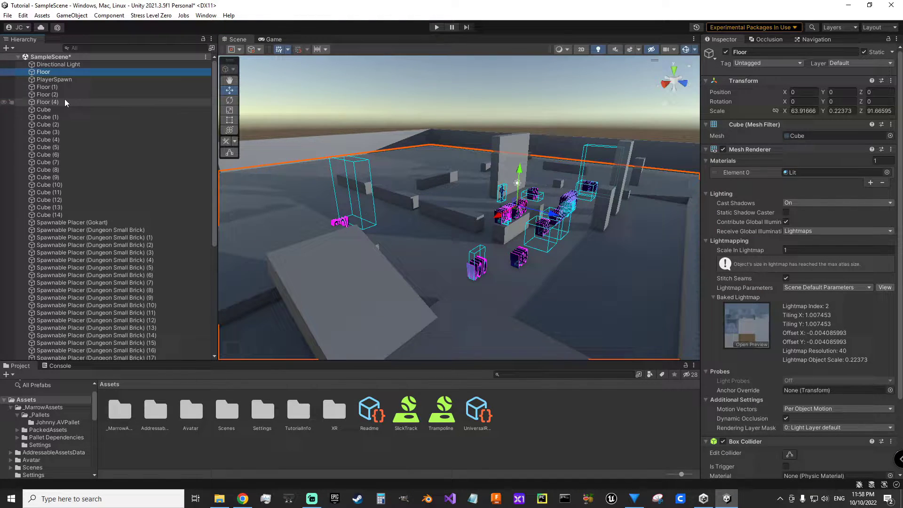
scroll(34, 244, "down", 8)
left_click(43, 273, "ctrl")
left_click(43, 288, "ctrl")
left_click(47, 319, "ctrl+shift")
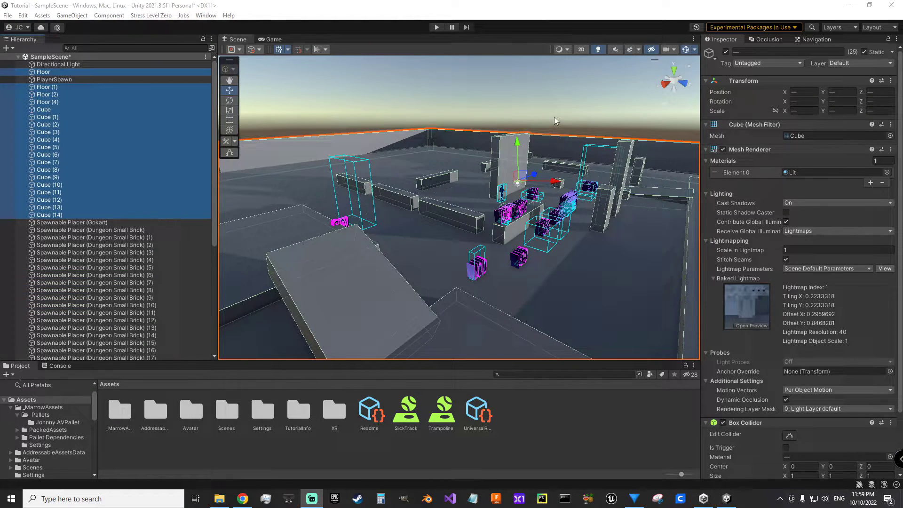
left_click(553, 116)
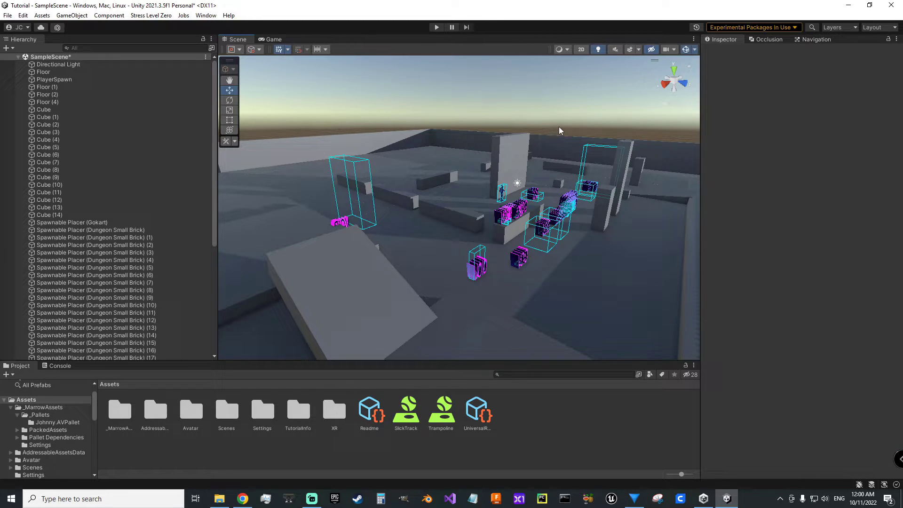
left_click(154, 18)
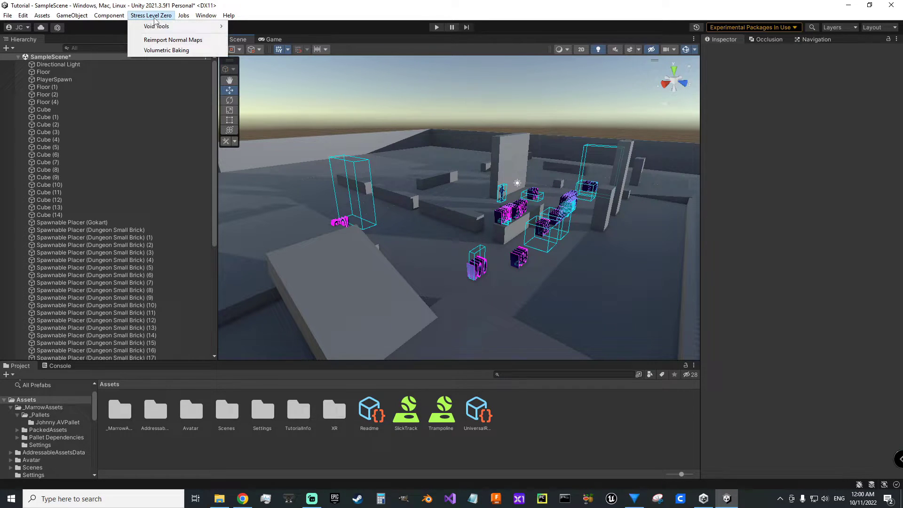
mouse_move(159, 29)
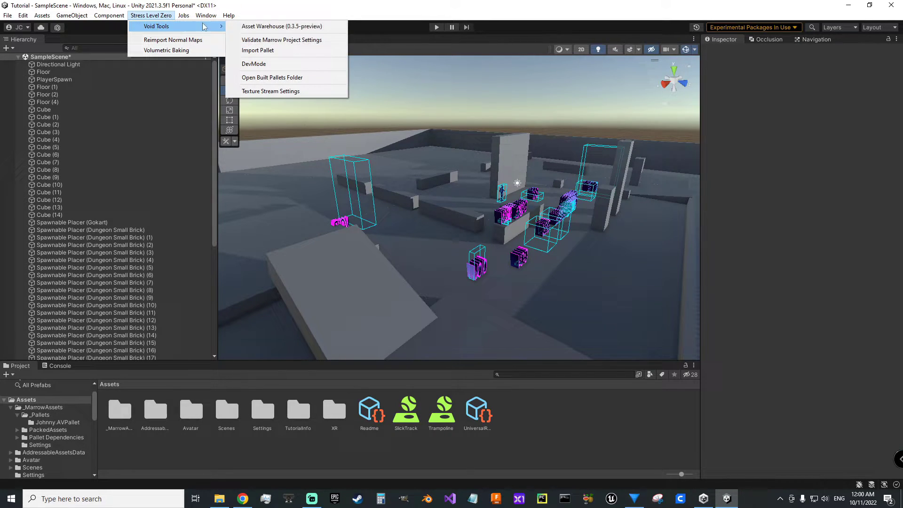
left_click(262, 51)
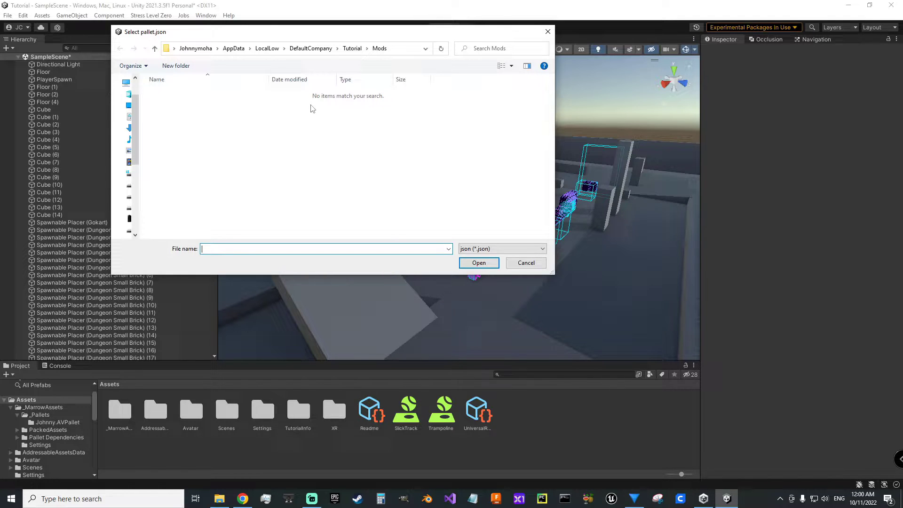
left_click(525, 263)
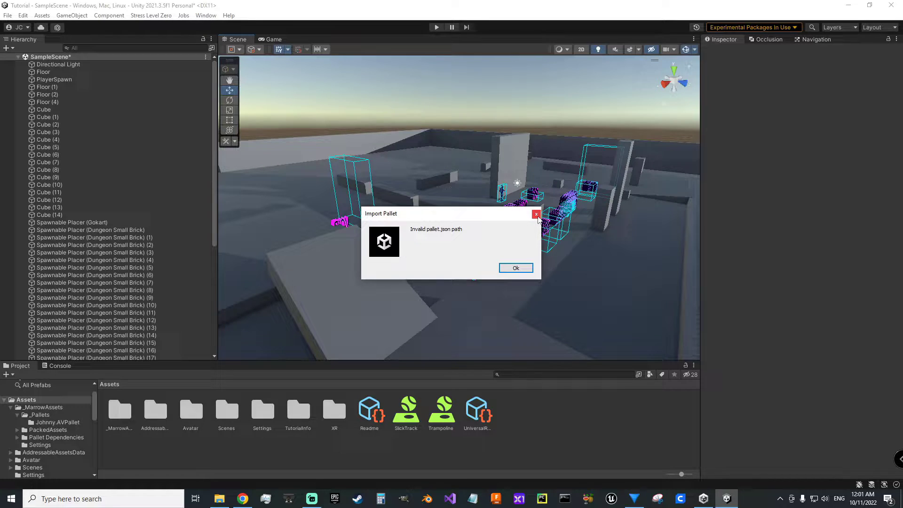
left_click(515, 267)
left_click(151, 15)
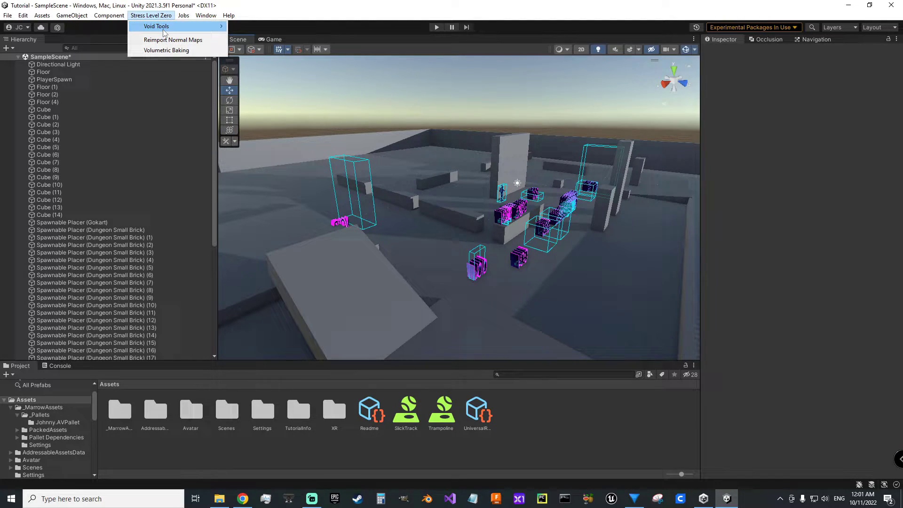
mouse_move(188, 26)
left_click(274, 28)
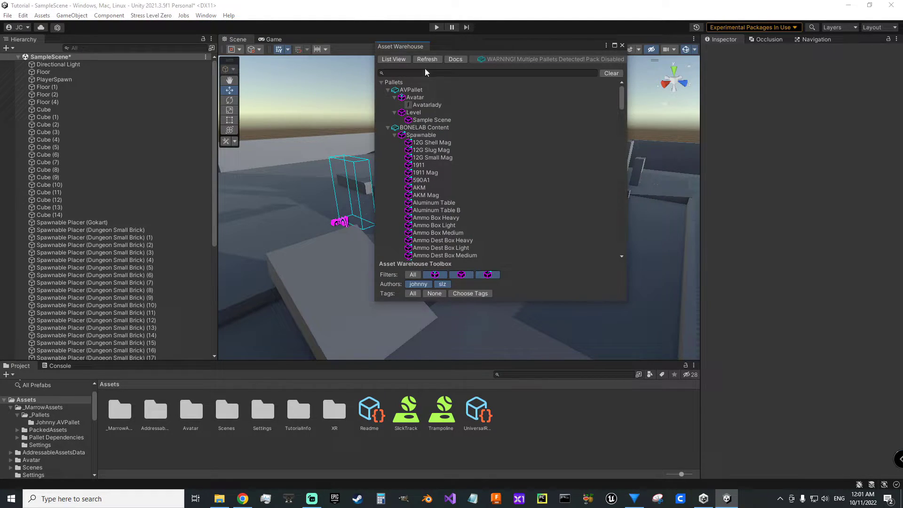
left_click(387, 89)
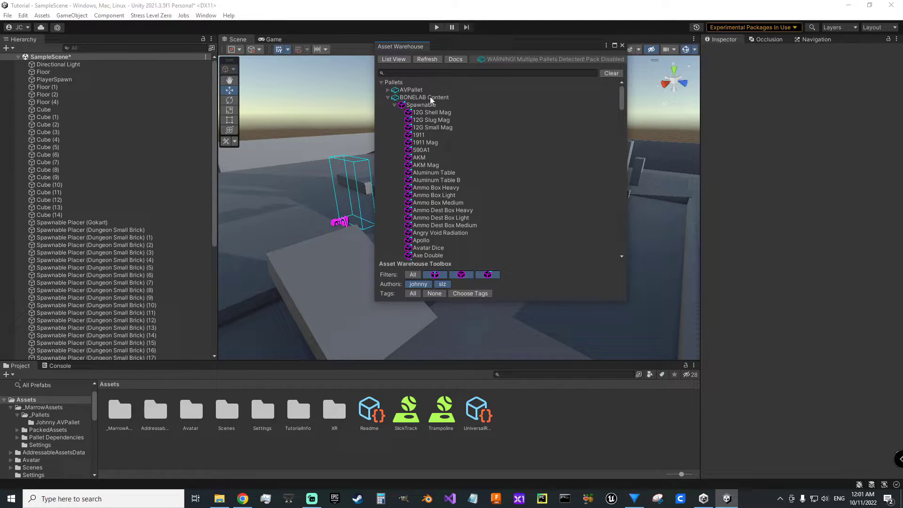
scroll(421, 231, "down", 10)
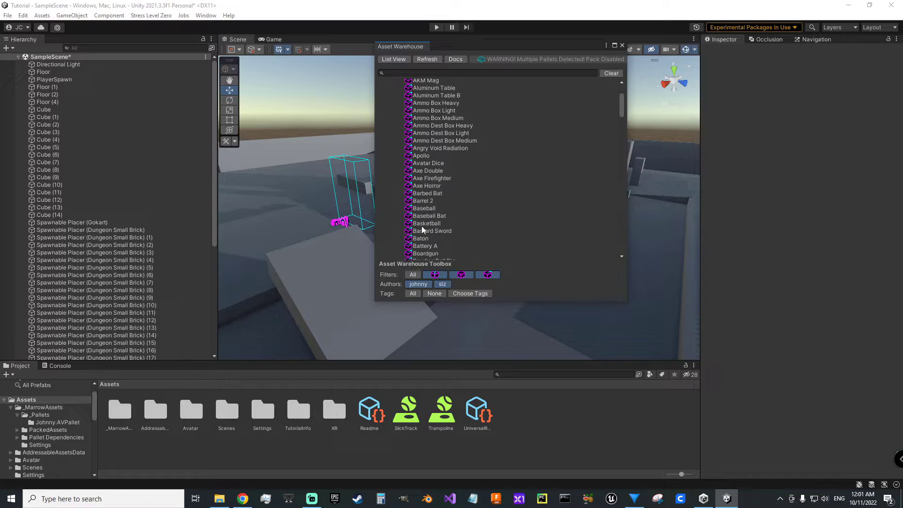
scroll(422, 231, "up", 10)
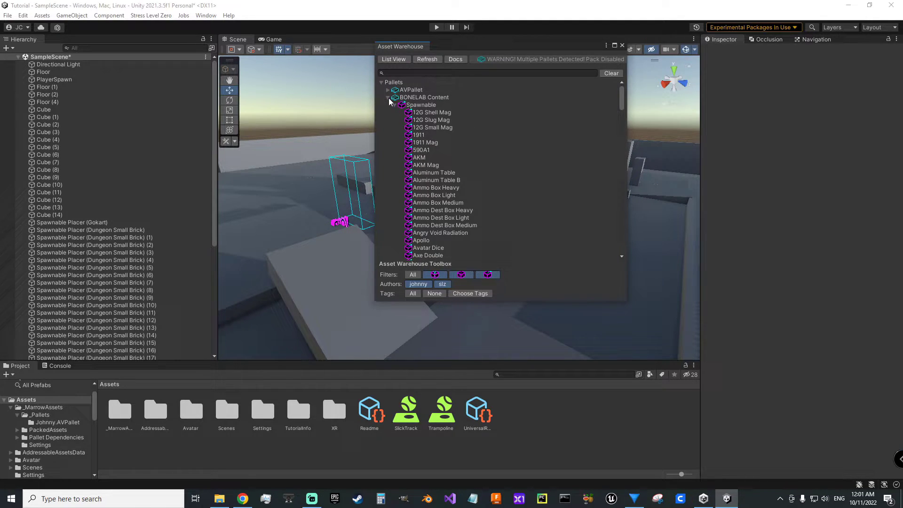
Step: Close the Asset Warehouse and create an empty object with a Spawnable Crate Placer component
left_click(621, 45)
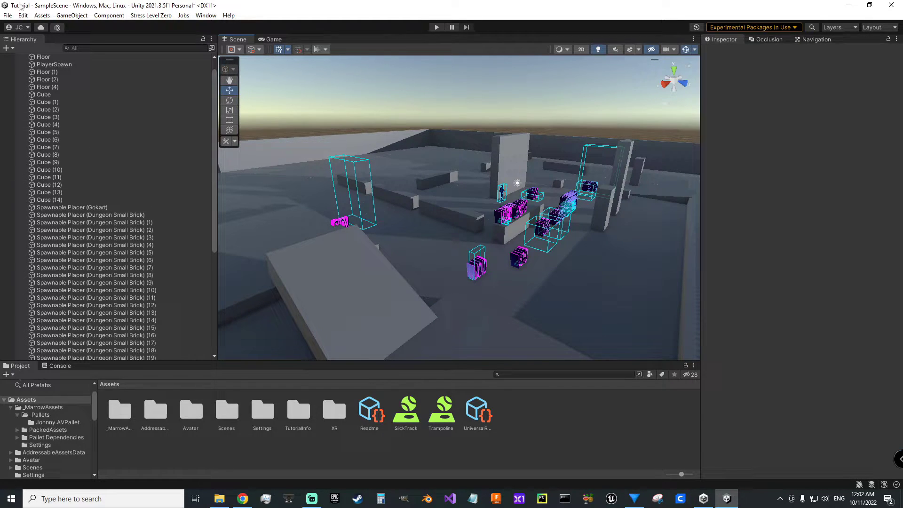
left_click(7, 48)
left_click(25, 63)
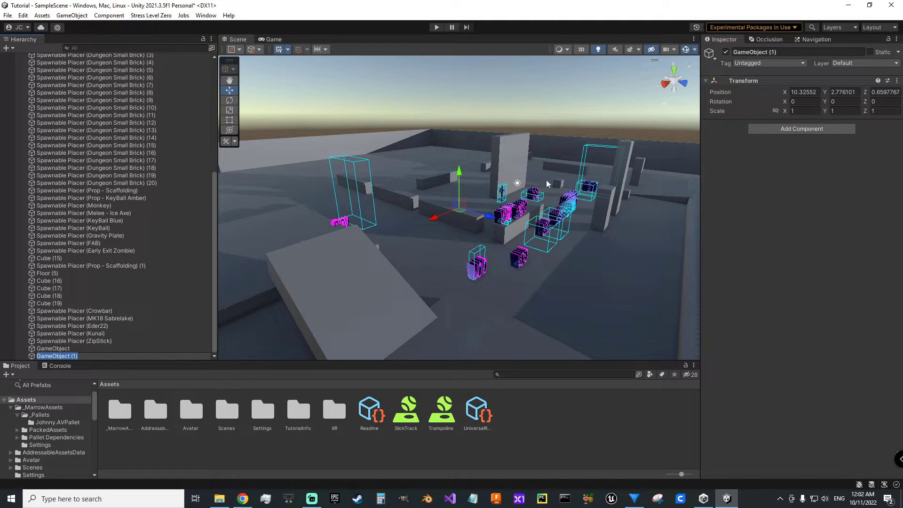
left_click(795, 129)
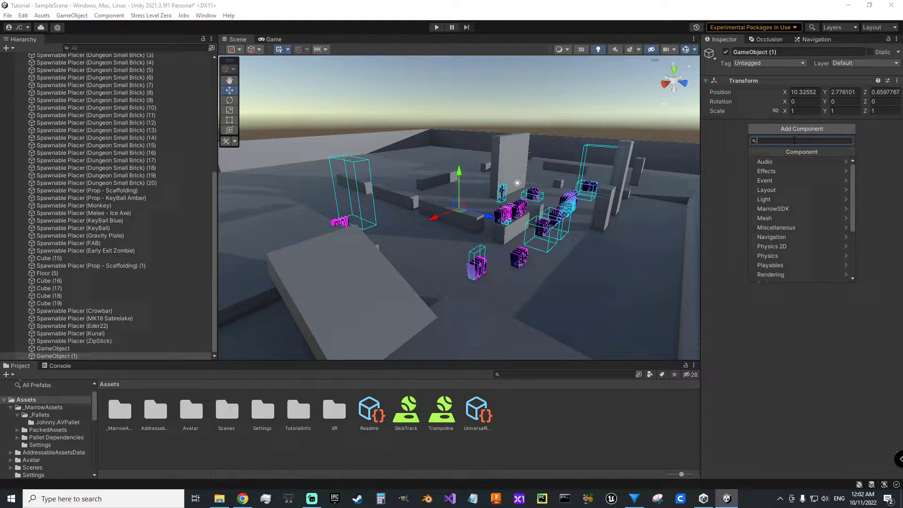
type("crate")
key("Return")
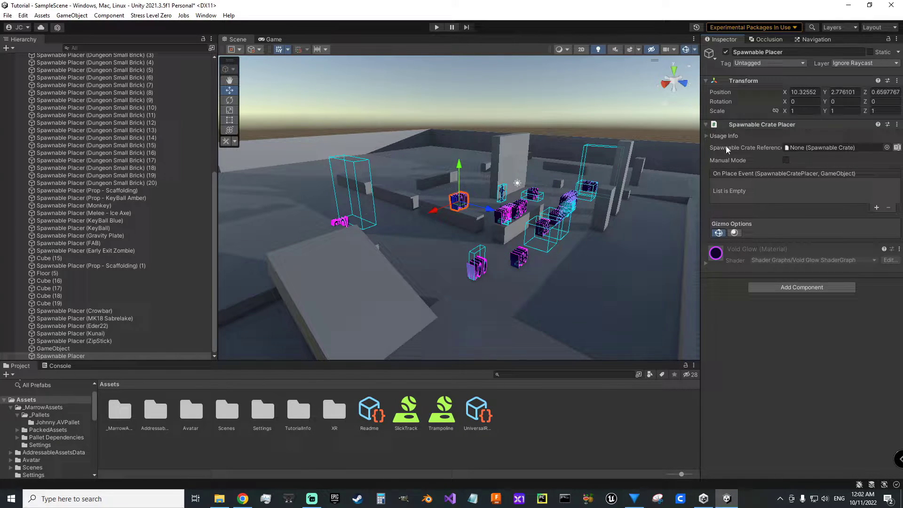
Step: Set the placer's crate reference to Concrete Barrier
left_click(887, 147)
scroll(841, 205, "down", 3)
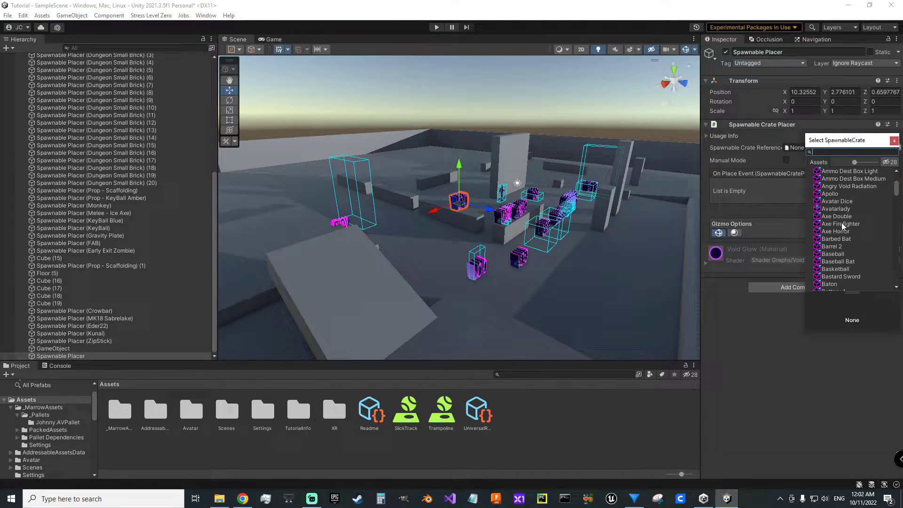
scroll(841, 227, "down", 6)
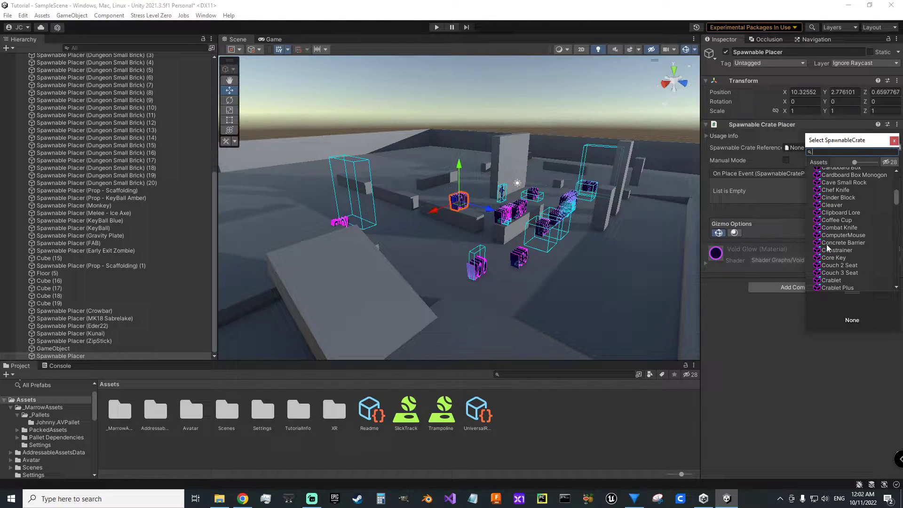
left_click(841, 242)
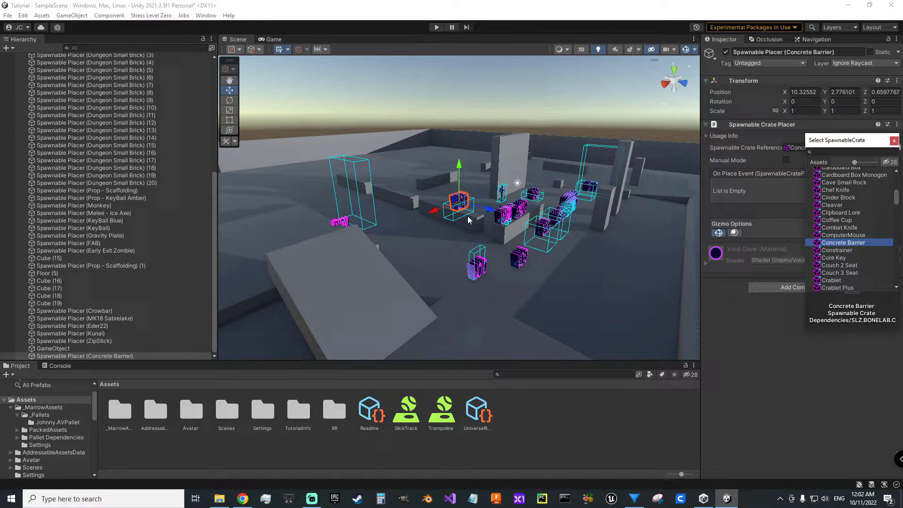
scroll(469, 228, "up", 2)
scroll(468, 224, "up", 5)
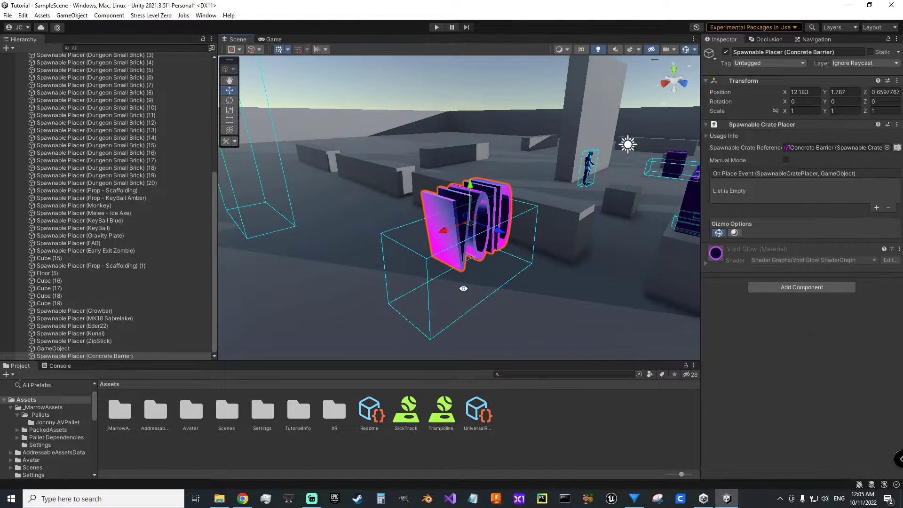
Step: Select the flat raised platform Cube (15) to show its Box Collider's Trampoline material
mouse_move(463, 288)
left_mouse_down("alt")
mouse_move(298, 243)
mouse_move(456, 195)
mouse_move(451, 294)
left_mouse_up("alt")
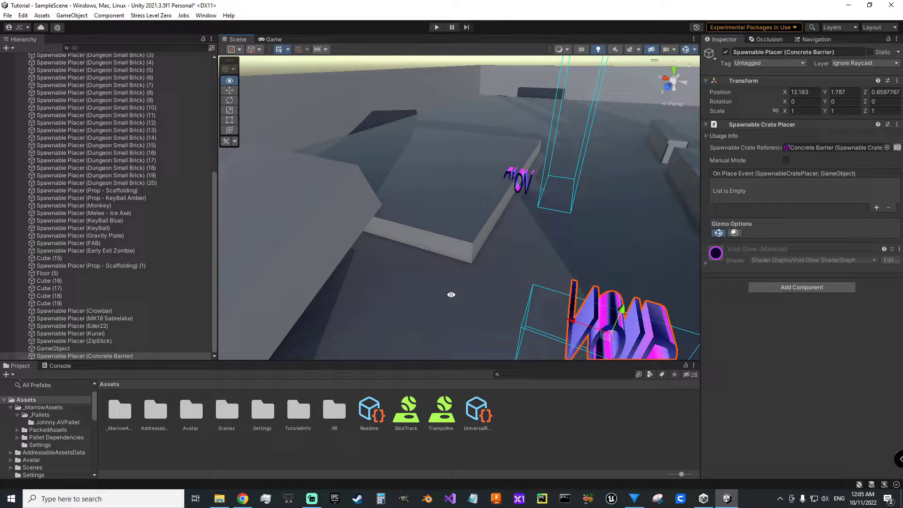
left_click(442, 206)
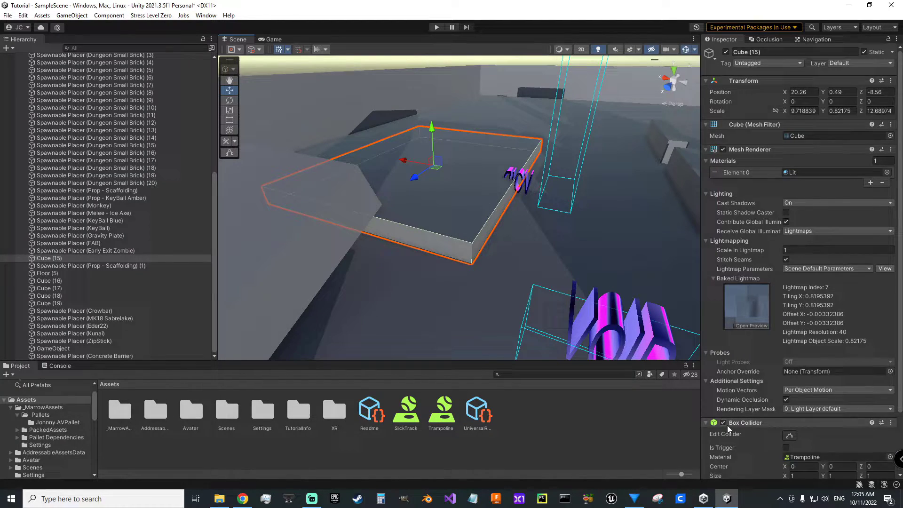
scroll(724, 414, "down", 3)
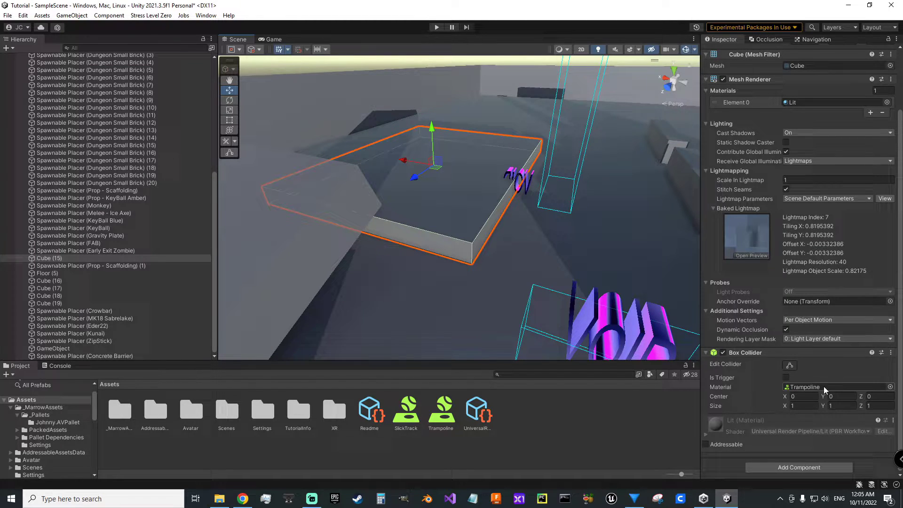
Step: Create a new Physic Material asset in the Assets folder beside Trampoline
right_click(527, 416)
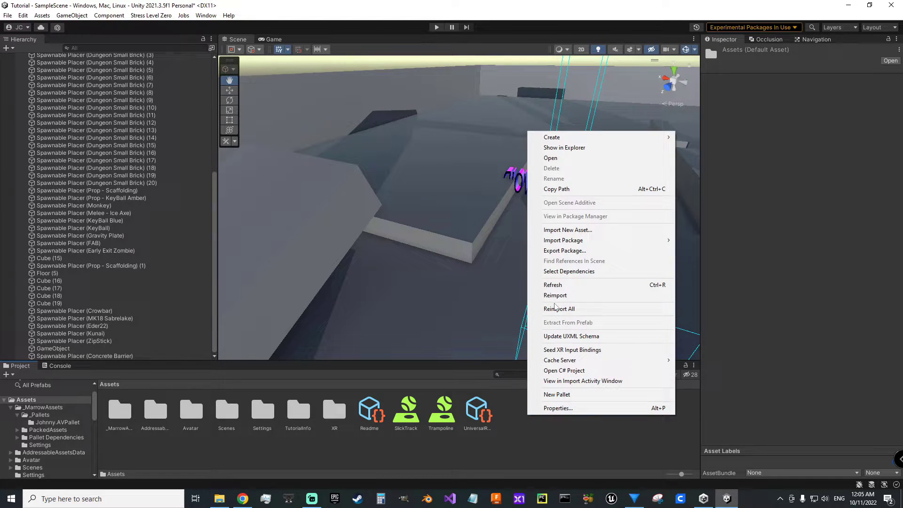
mouse_move(559, 140)
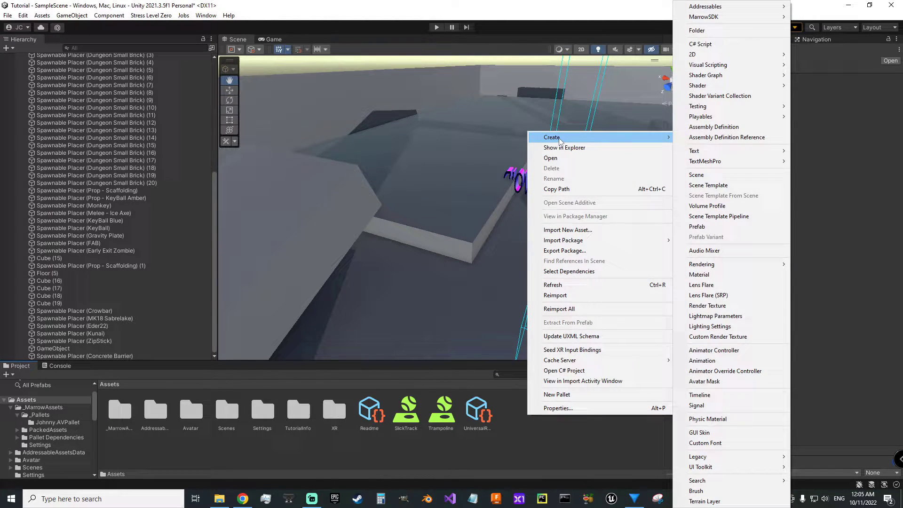
left_click(700, 420)
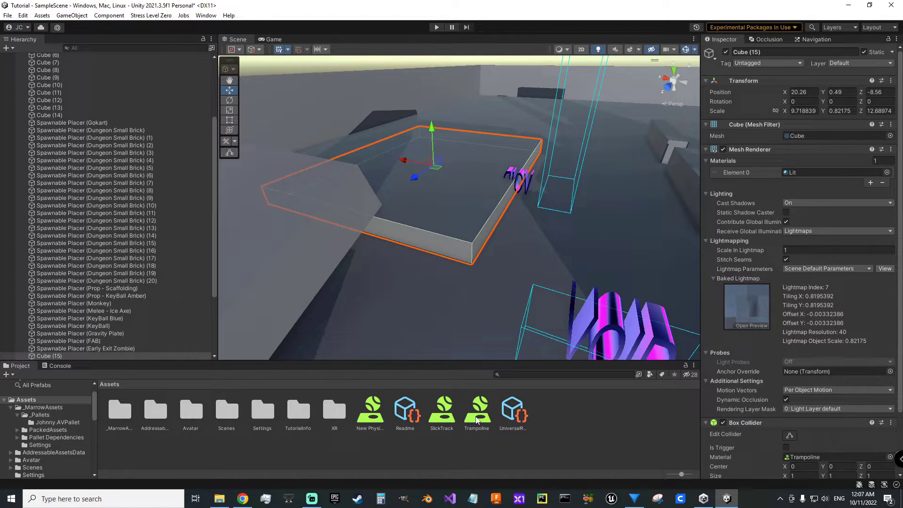
Step: Inspect the Trampoline material's settings, leaving Friction Combine at Multiply
left_click(476, 420)
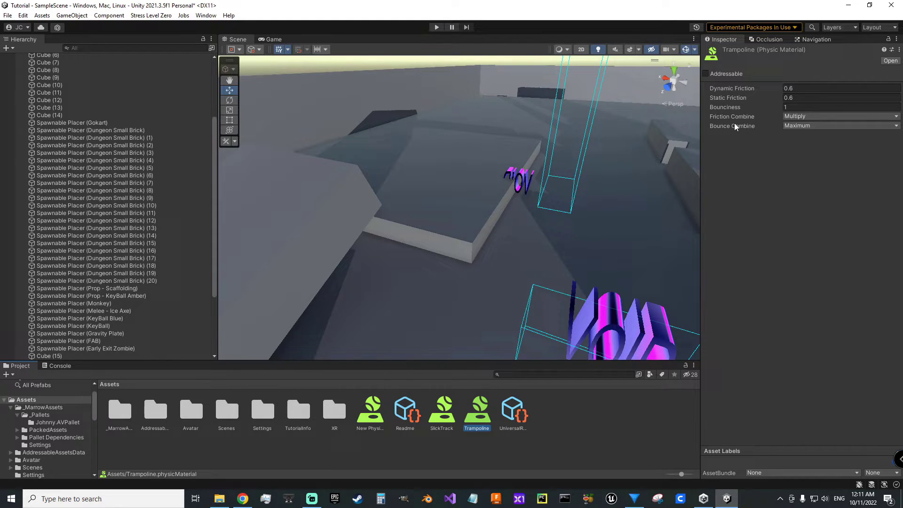
left_click(809, 117)
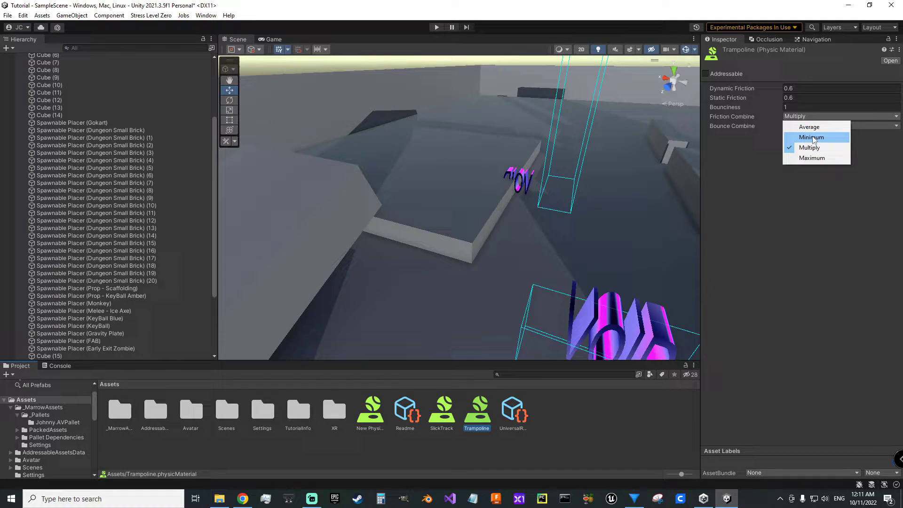
left_click(825, 182)
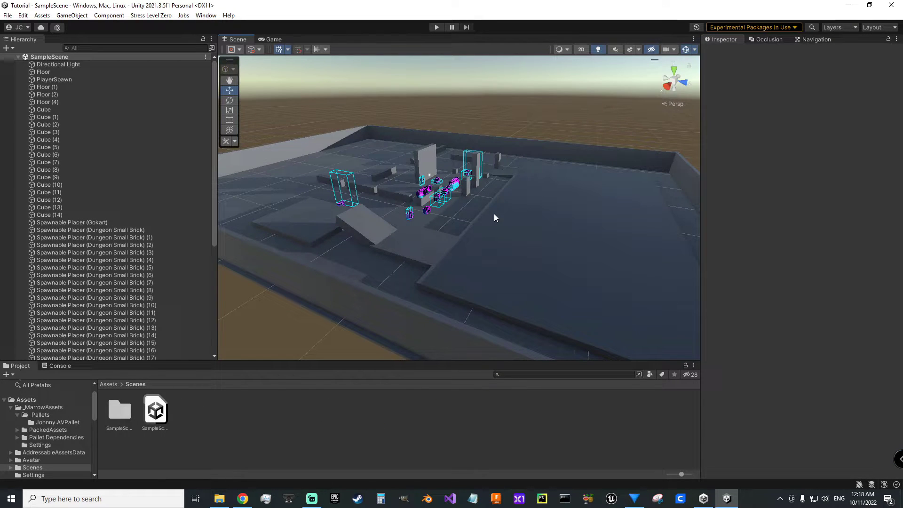
Step: Open the Navigation bake settings, check Max Slope, and inspect the baked NavMesh on the ramp
left_click(204, 16)
mouse_move(225, 252)
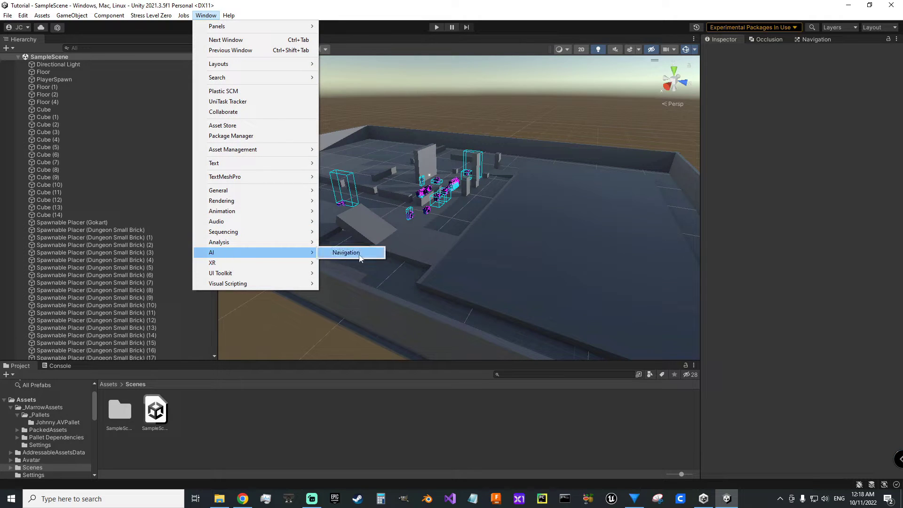
left_click(353, 253)
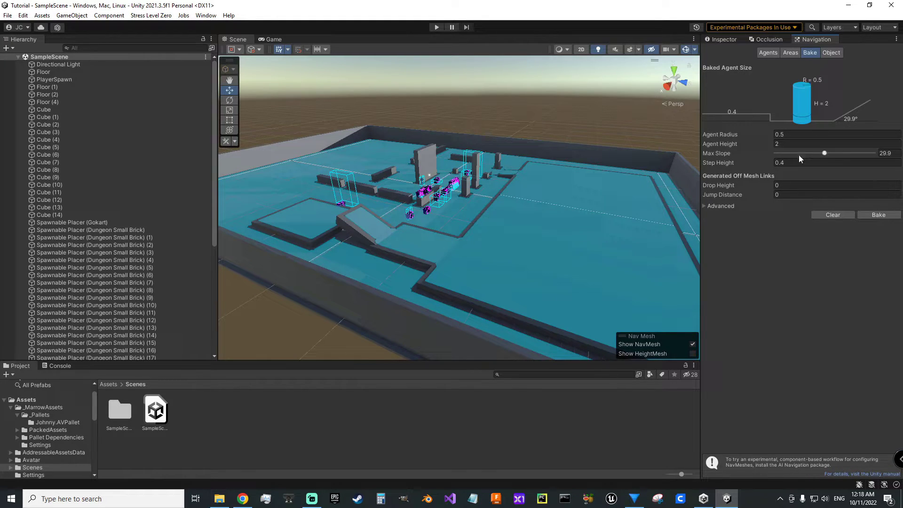
left_click(771, 155)
scroll(376, 237, "up", 5)
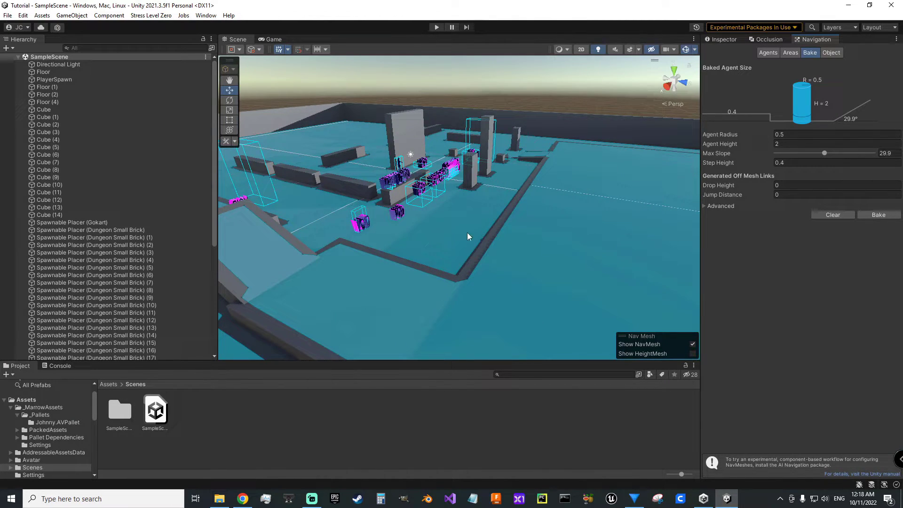
left_click_drag(482, 254, 475, 236, "alt")
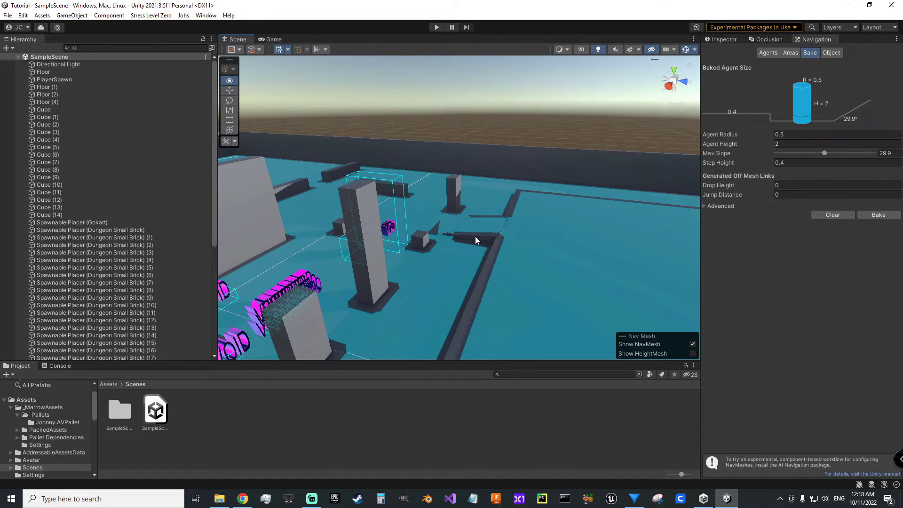
scroll(470, 247, "down", 3)
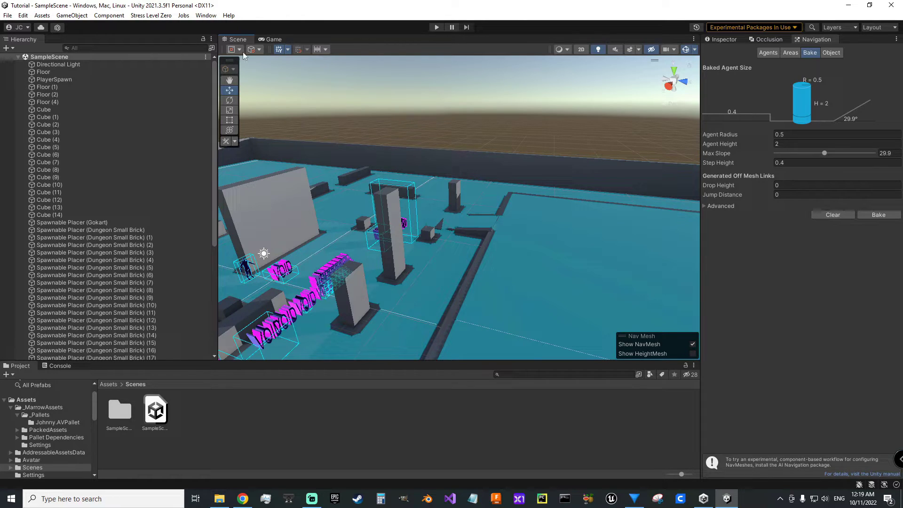
Step: Open the Lighting settings window from Window > Rendering > Lighting
left_click(207, 17)
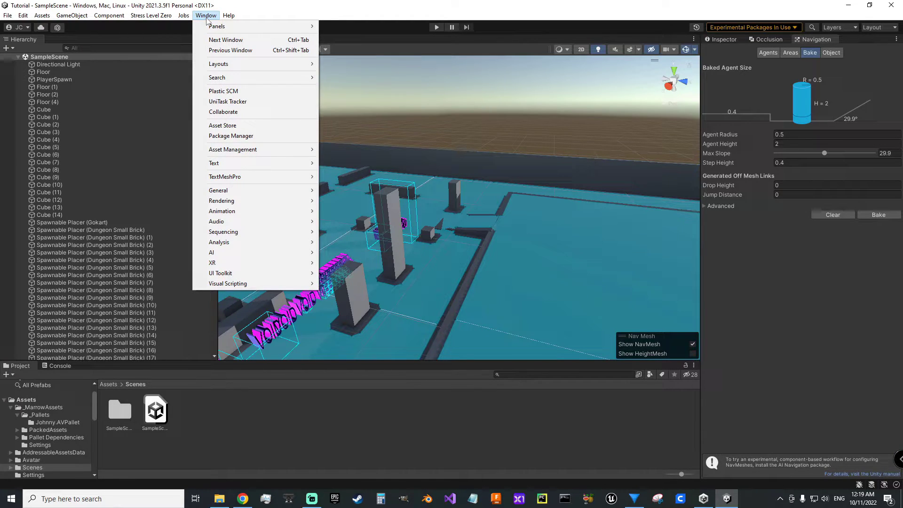
mouse_move(262, 203)
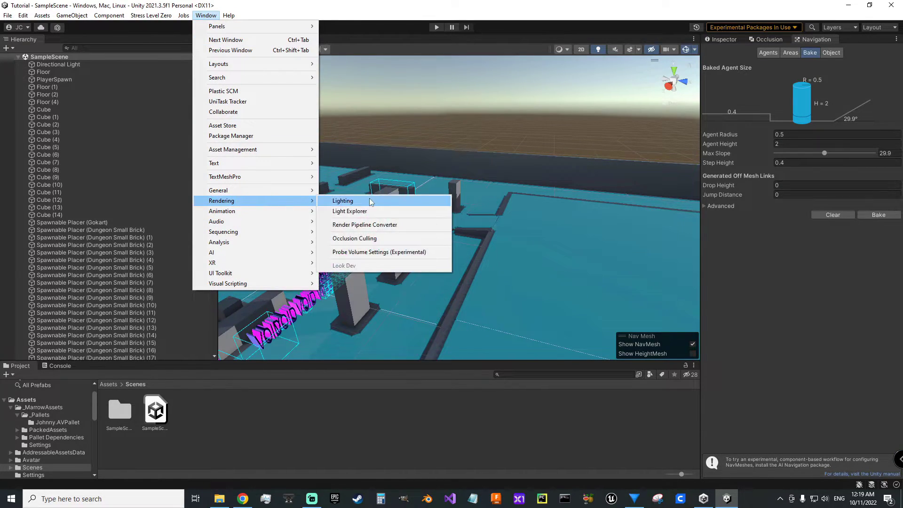
left_click(348, 201)
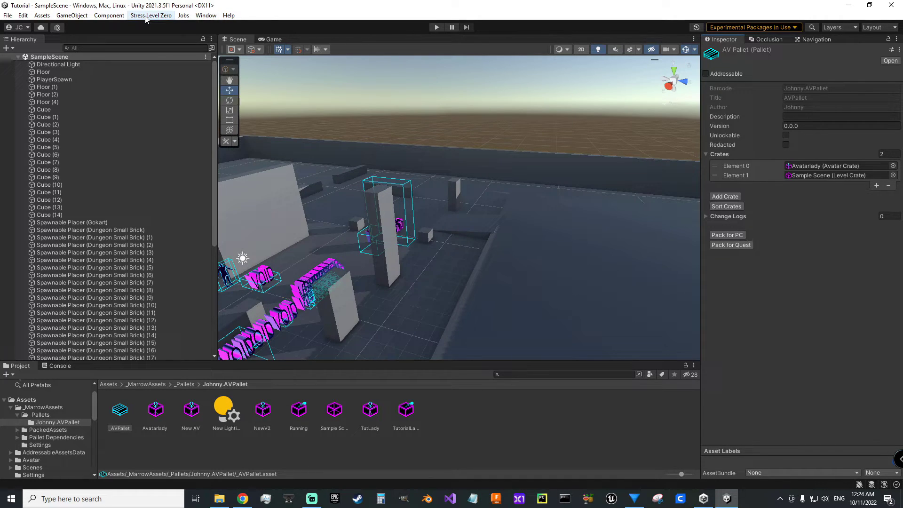
Step: Open the Asset Warehouse, collapse BONELAB Content, and select AVPallet to view its Avatar and Level crates
left_click(148, 16)
mouse_move(155, 27)
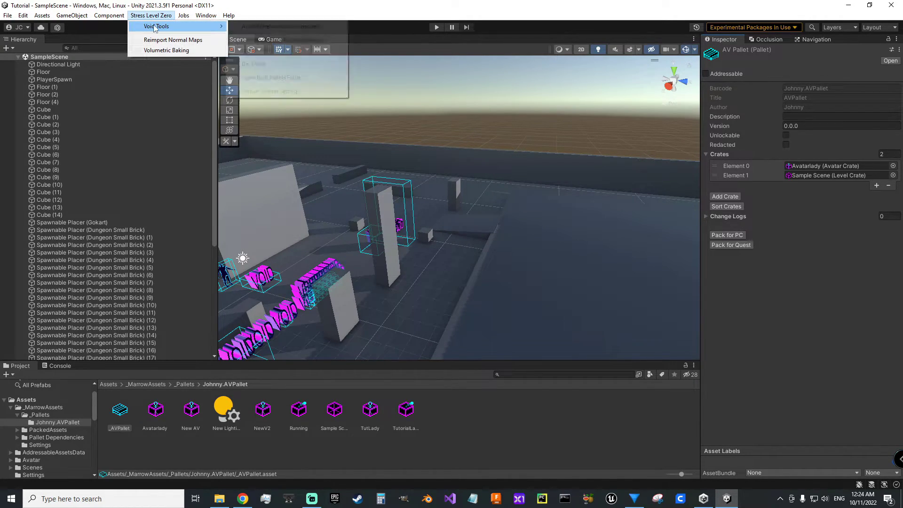
left_click(273, 27)
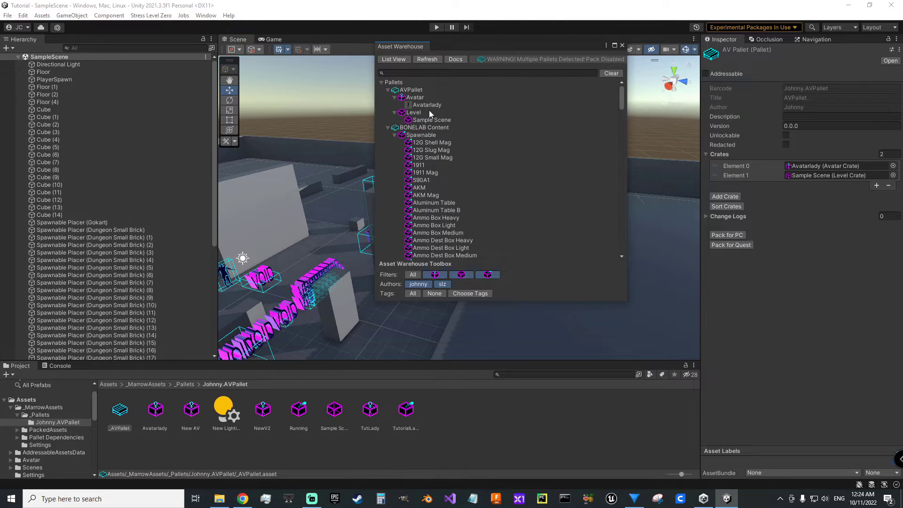
left_click(388, 128)
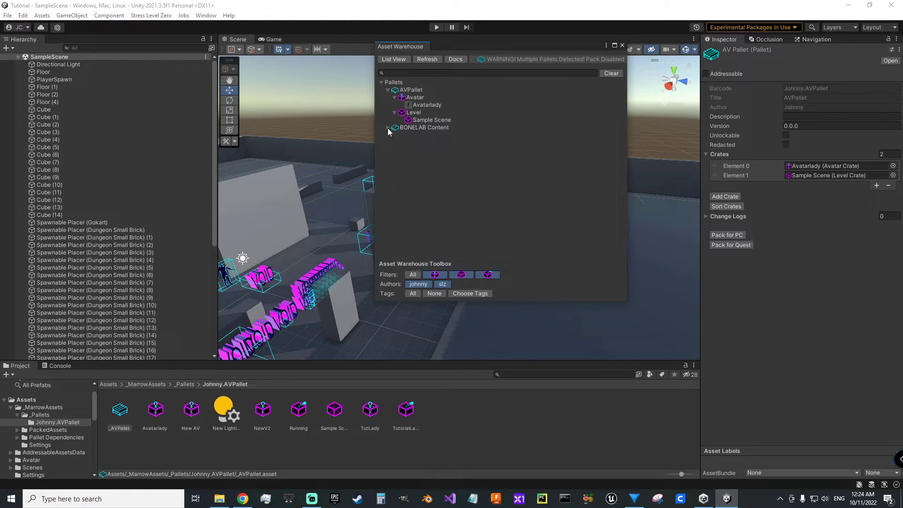
left_click(396, 91)
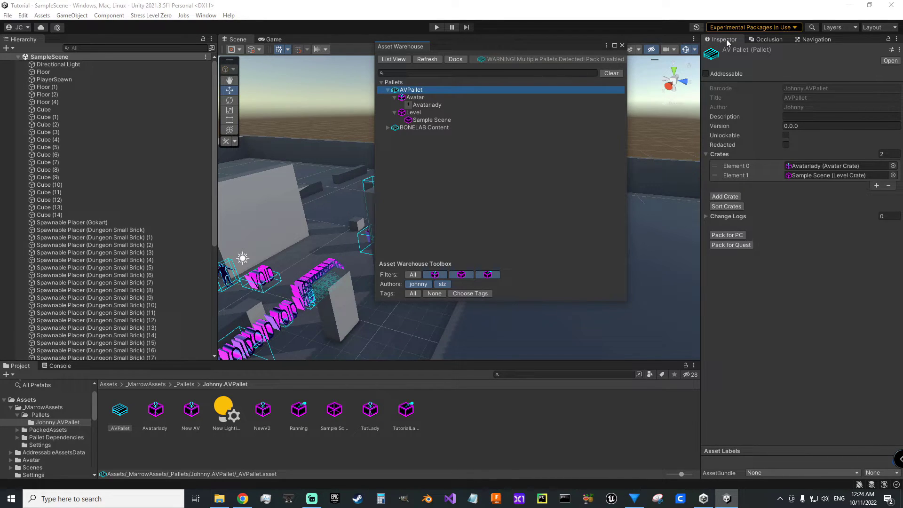
Step: Add a LEVEL_CRATE referencing SampleScene to the AVPallet, then pack the pallet for PC
left_click(724, 196)
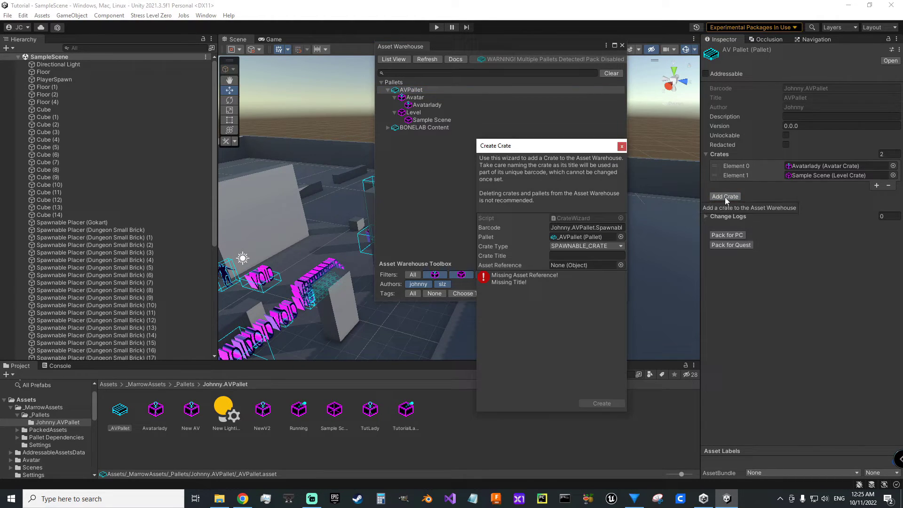
left_click(596, 246)
left_click(574, 268)
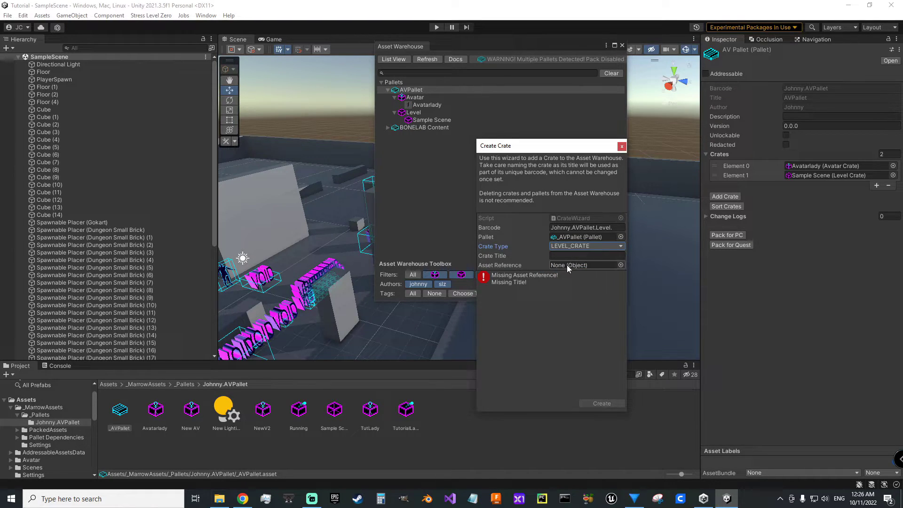
left_click(620, 265)
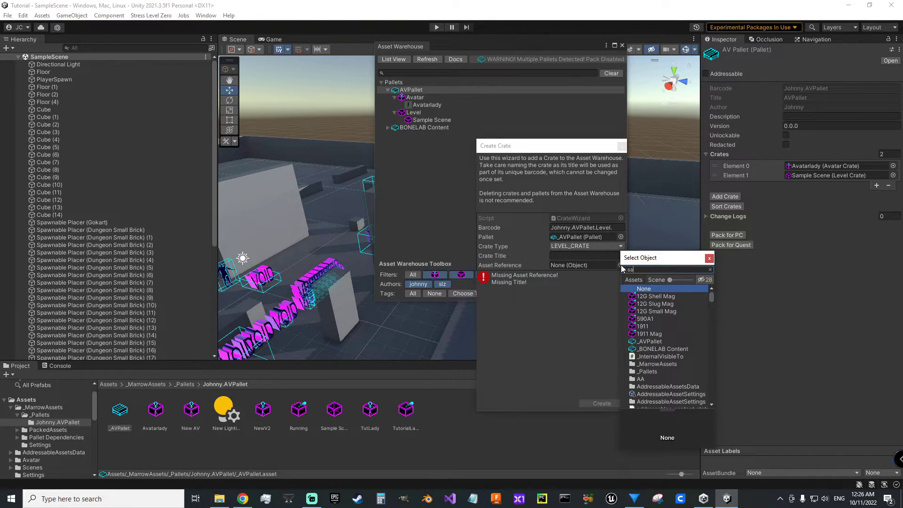
type("sample")
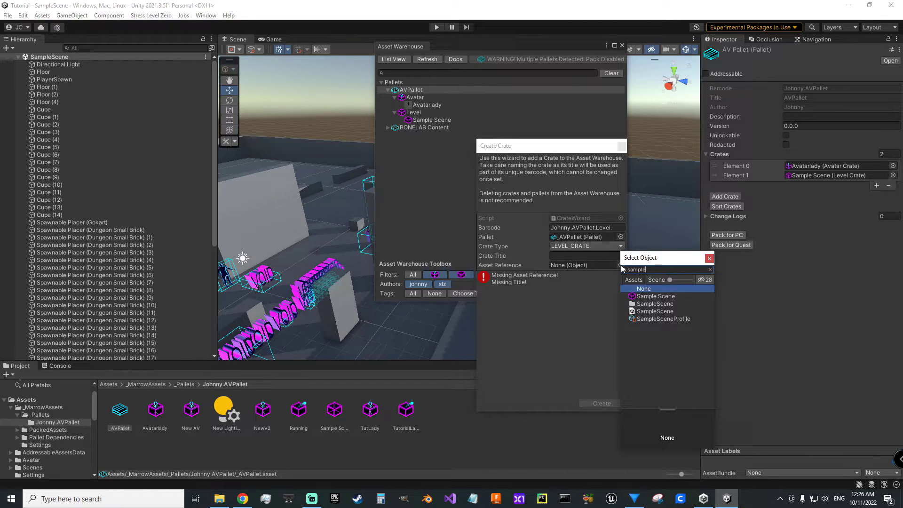
left_click(634, 312)
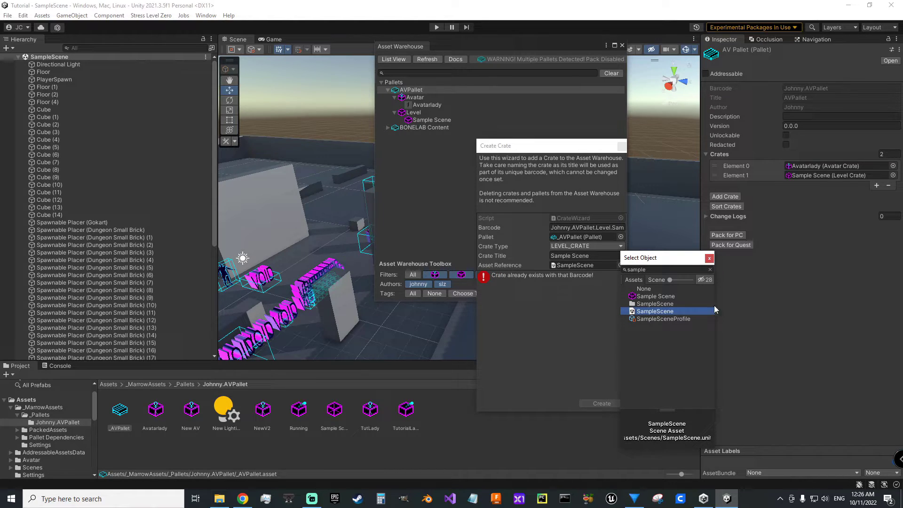
left_click_drag(668, 258, 712, 273)
left_click(753, 274)
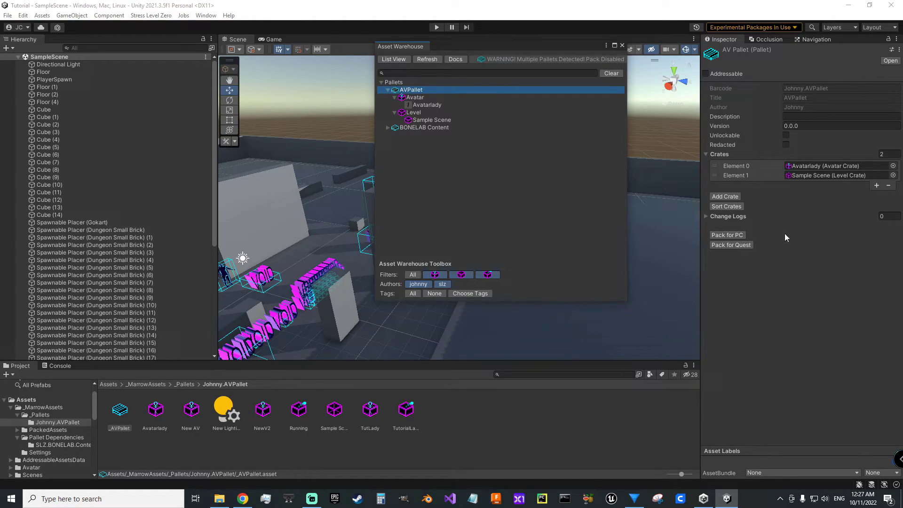
left_click(726, 235)
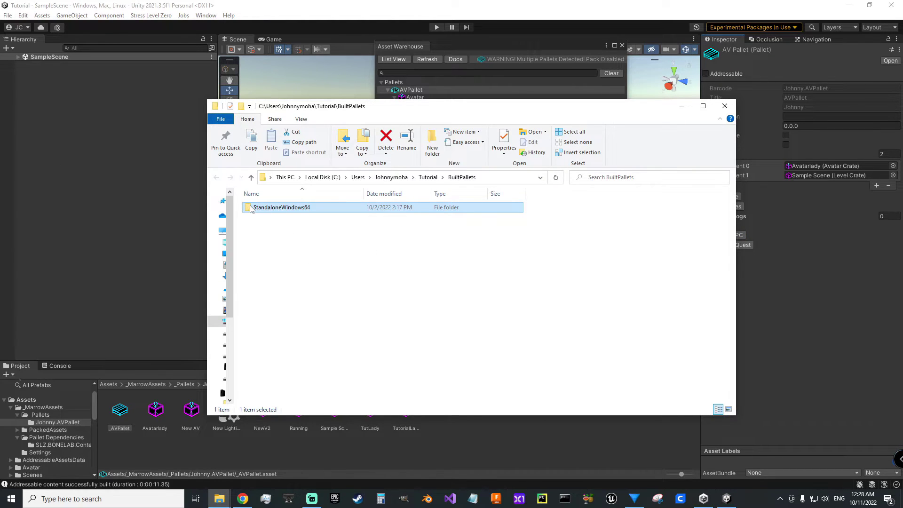
Step: Copy the built Johnny.AVPallet folder from StandaloneWindows64
double_click(249, 208)
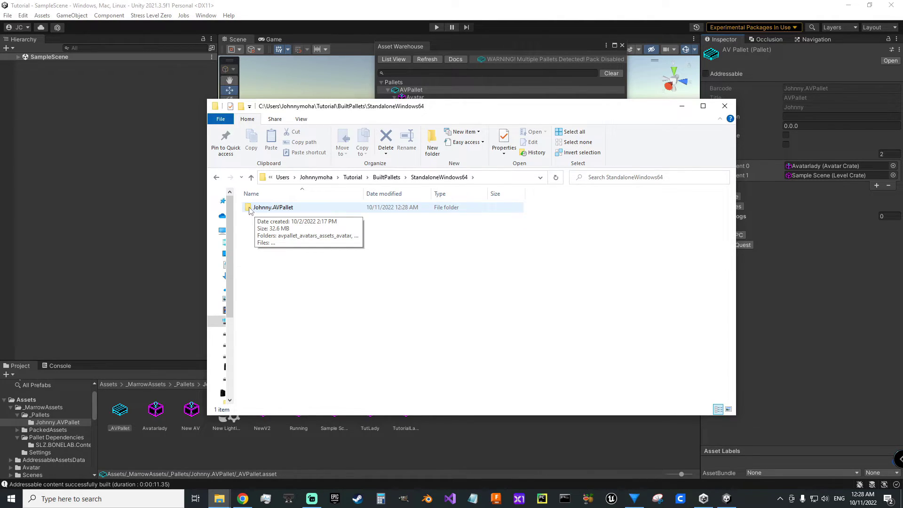
left_click(249, 212)
key("ctrl+c")
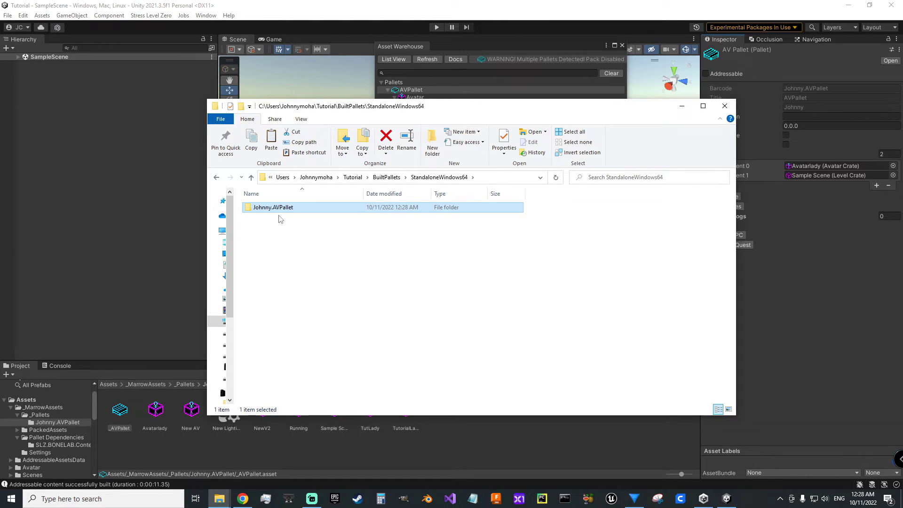
Step: Paste Johnny.AVPallet into BONELAB's Mods folder, replacing the existing files
key("alt+Tab")
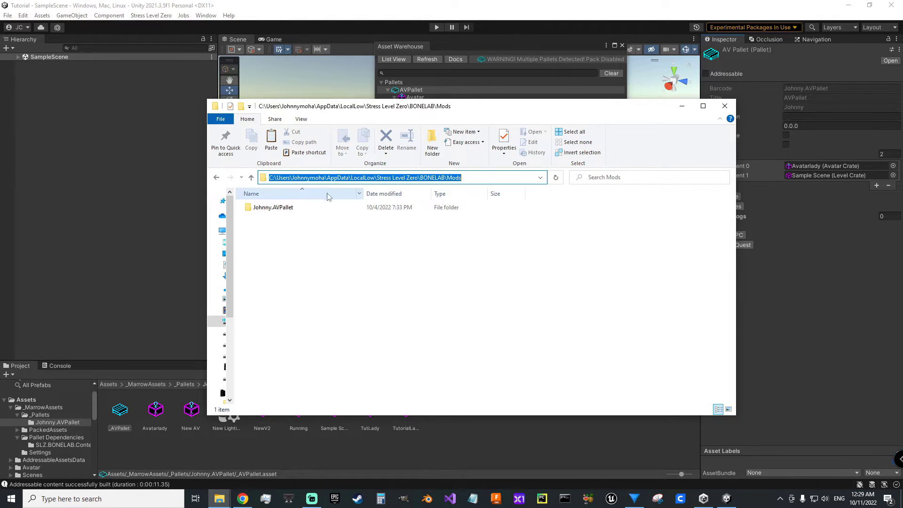
left_click(470, 225)
left_click(502, 178)
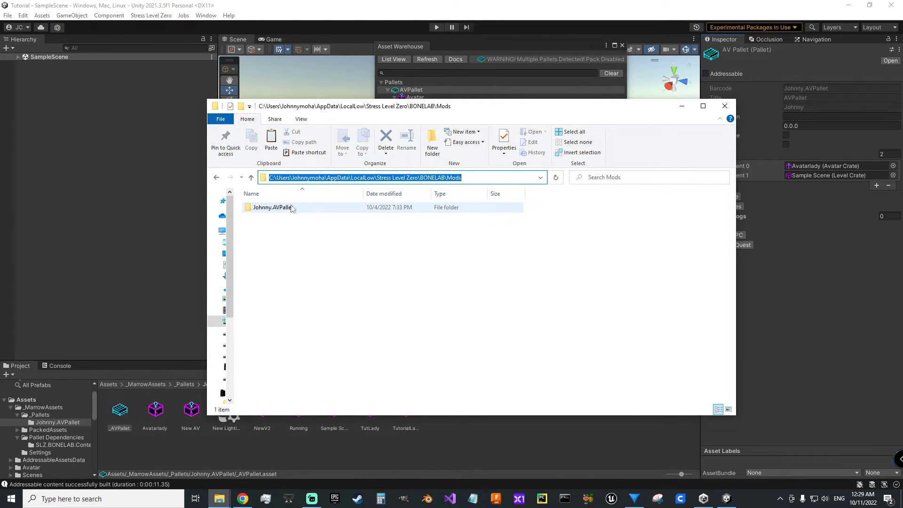
right_click(288, 238)
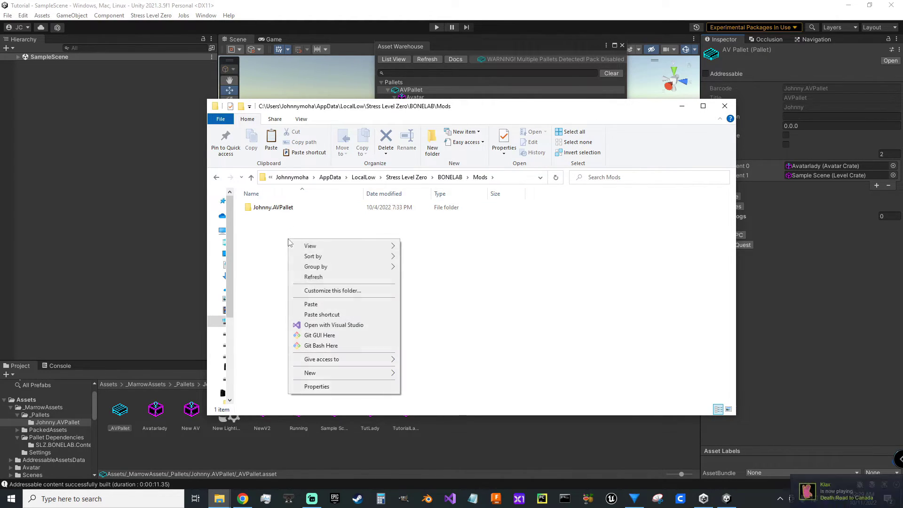
left_click(311, 304)
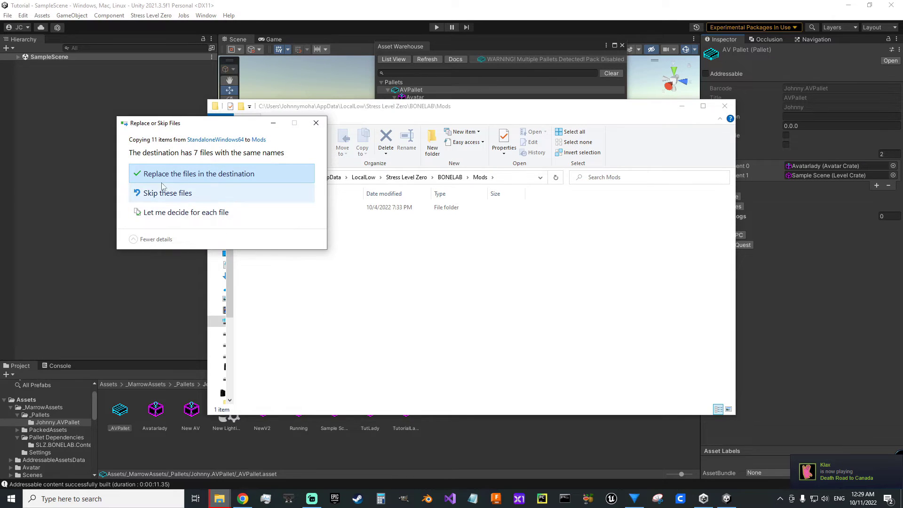
left_click(154, 175)
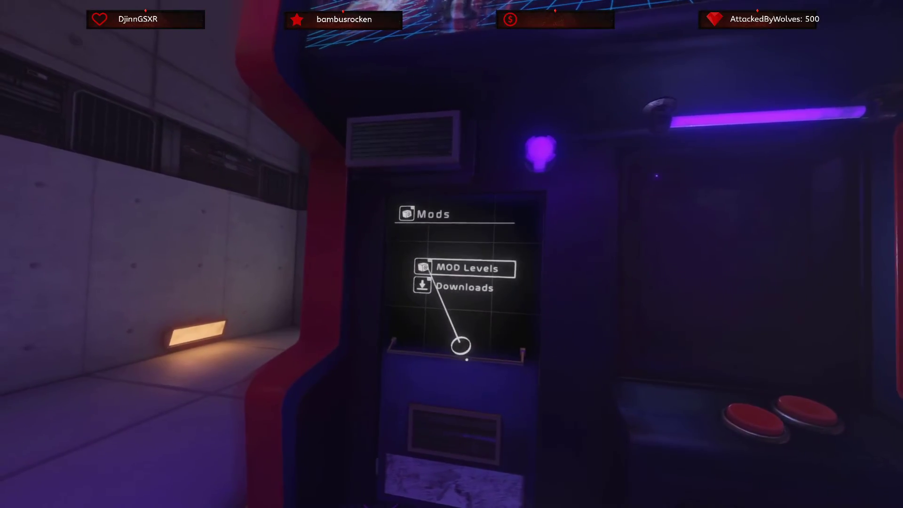
Step: Load the custom Sample Scene level from the MOD Levels list
left_click(424, 262)
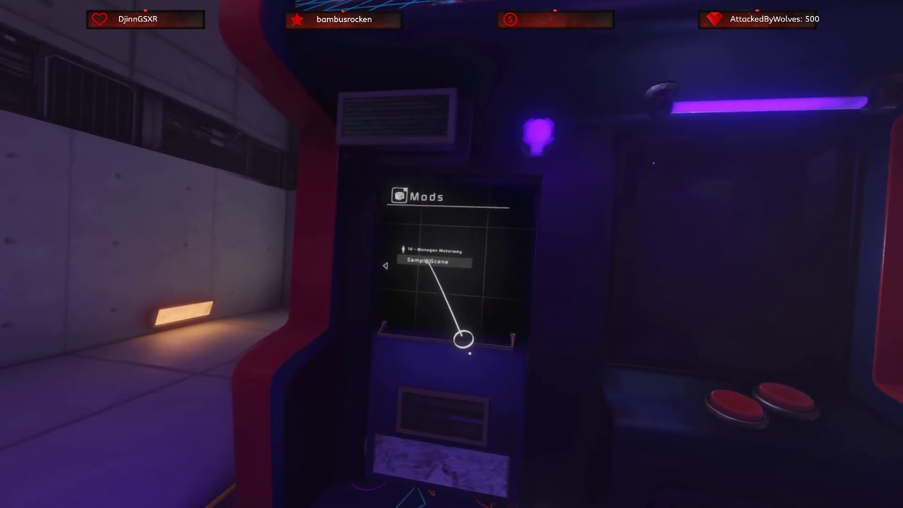
left_click(428, 260)
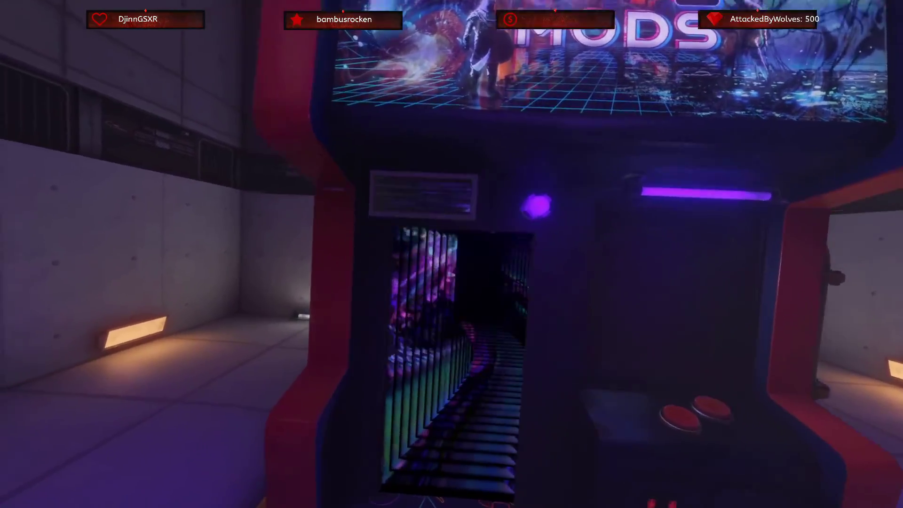